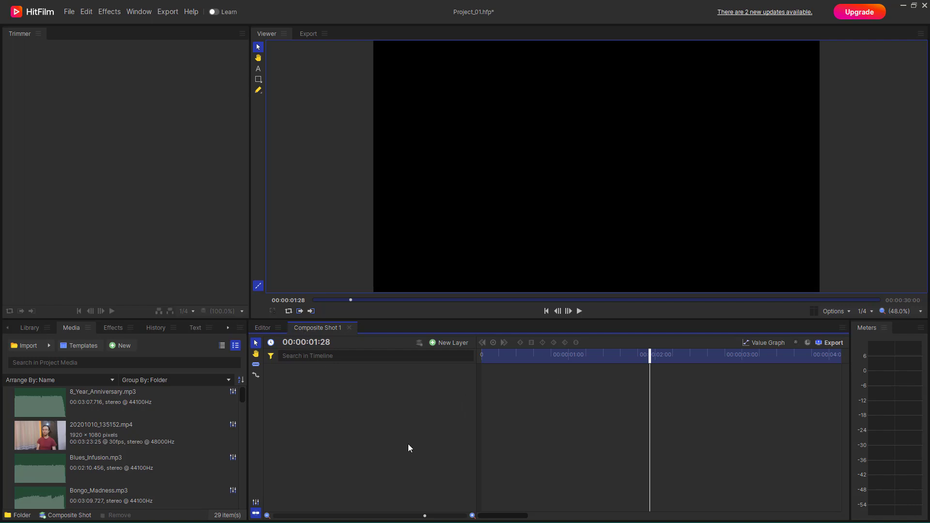
Add a light-green plane layer and shrink it into the upper-left area of the frame
left_click(441, 342)
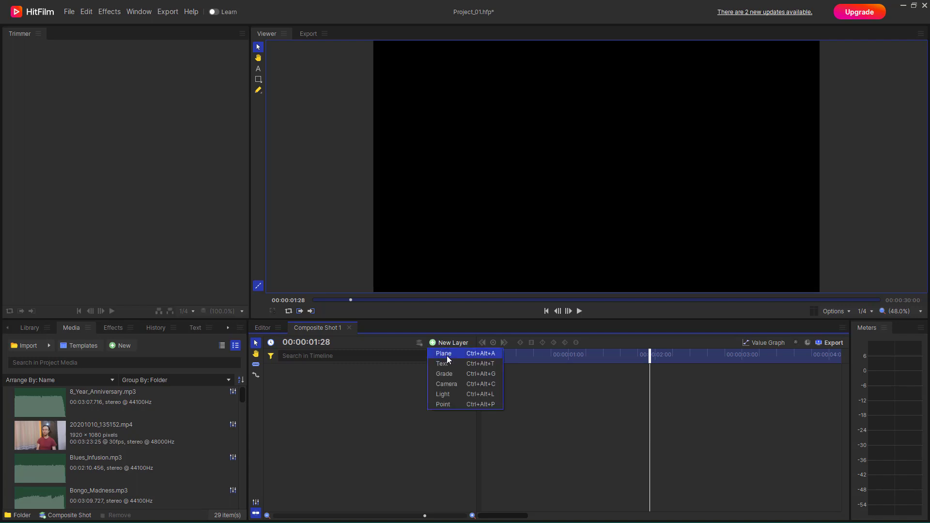
left_click(447, 354)
left_click(533, 305)
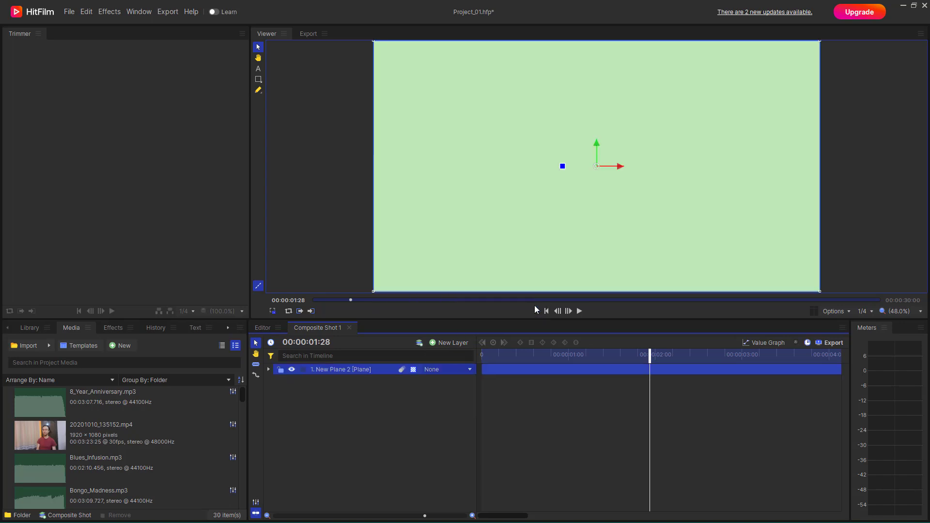
left_click_drag(376, 43, 437, 105)
Add a red plane layer coloured #D81616, shrunk and placed in the right half of the frame
right_click(326, 391)
mouse_move(379, 392)
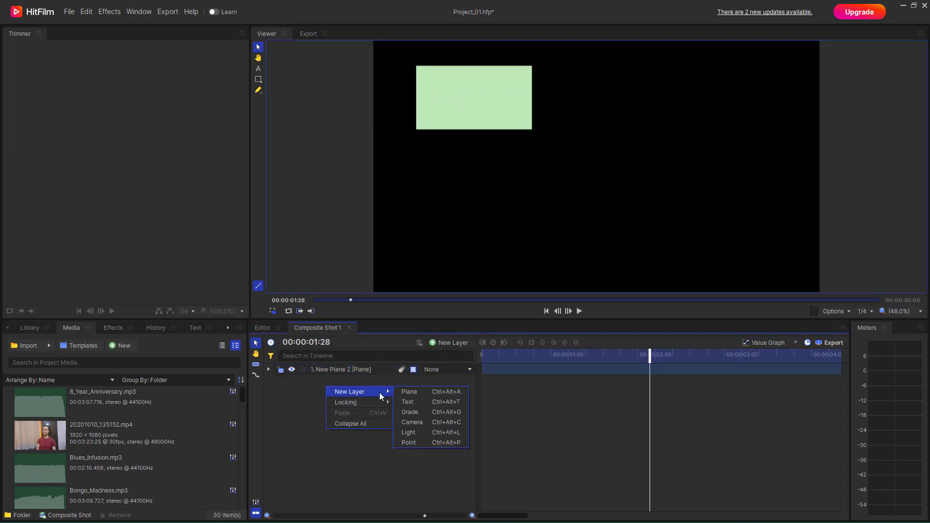
left_click(426, 391)
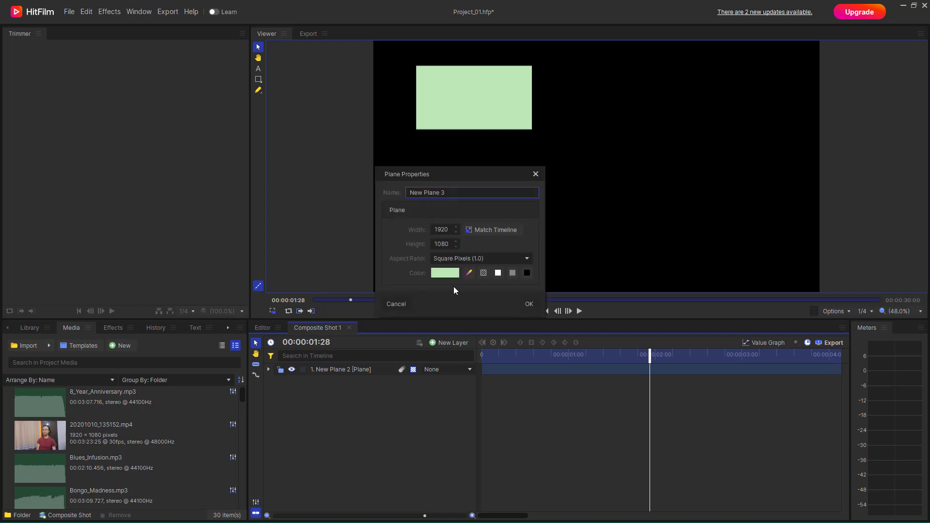
left_click(449, 272)
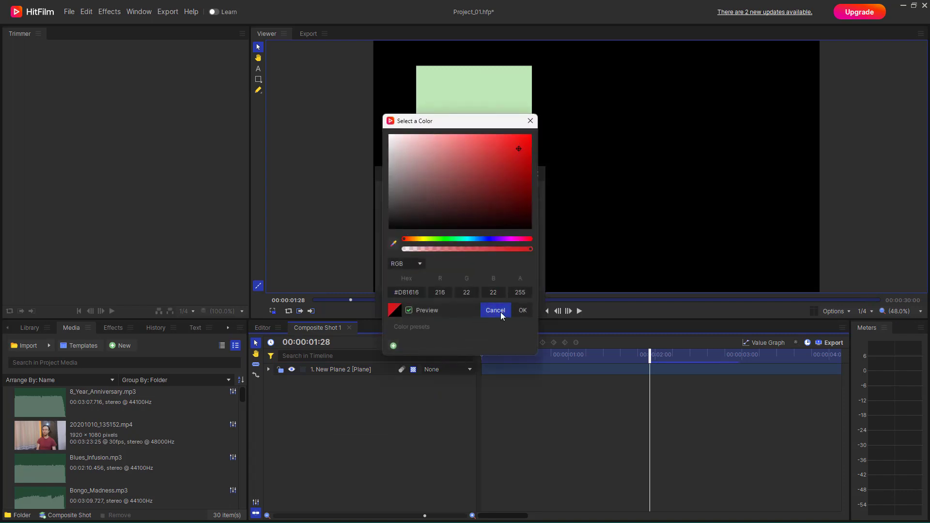
left_click(521, 311)
left_click(528, 304)
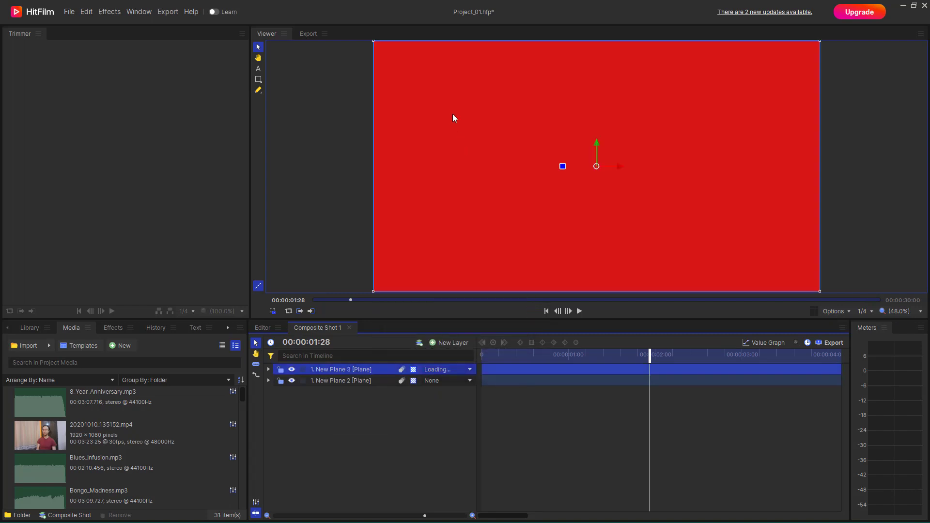
left_click_drag(373, 40, 647, 153)
Add a third plane layer with an amber-yellow colour of about #FFC004
right_click(396, 402)
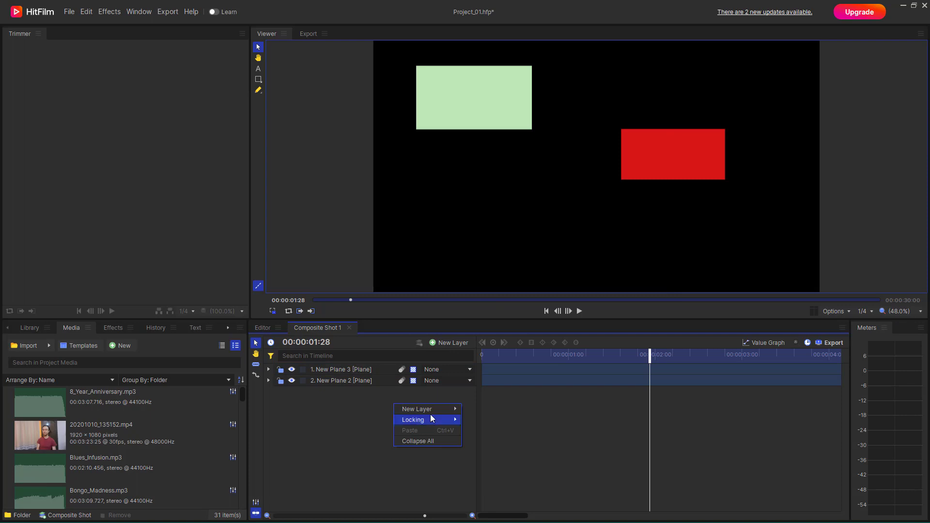
mouse_move(433, 410)
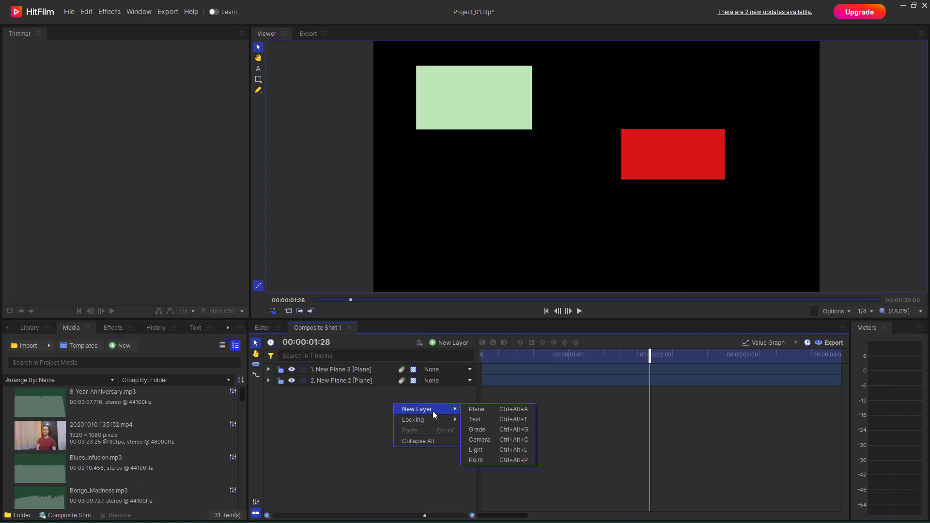
left_click(483, 411)
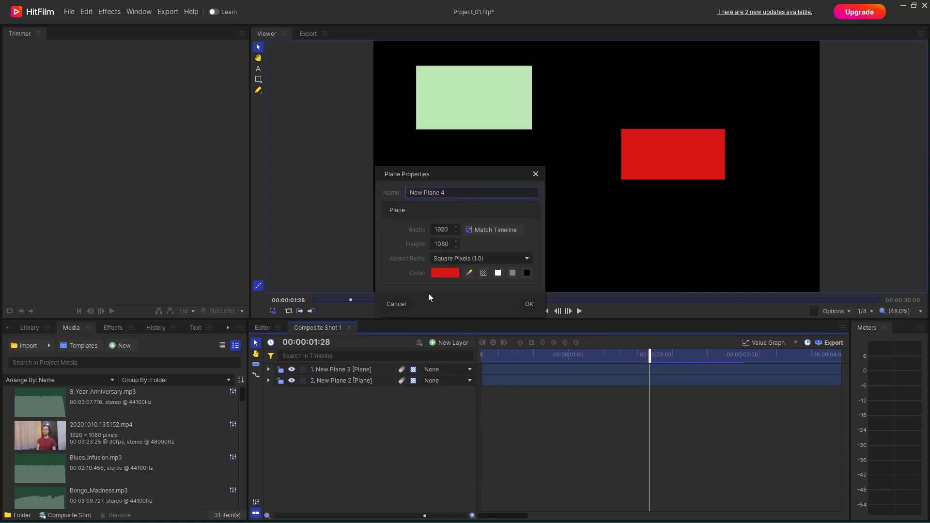
left_click(439, 272)
left_click(437, 239)
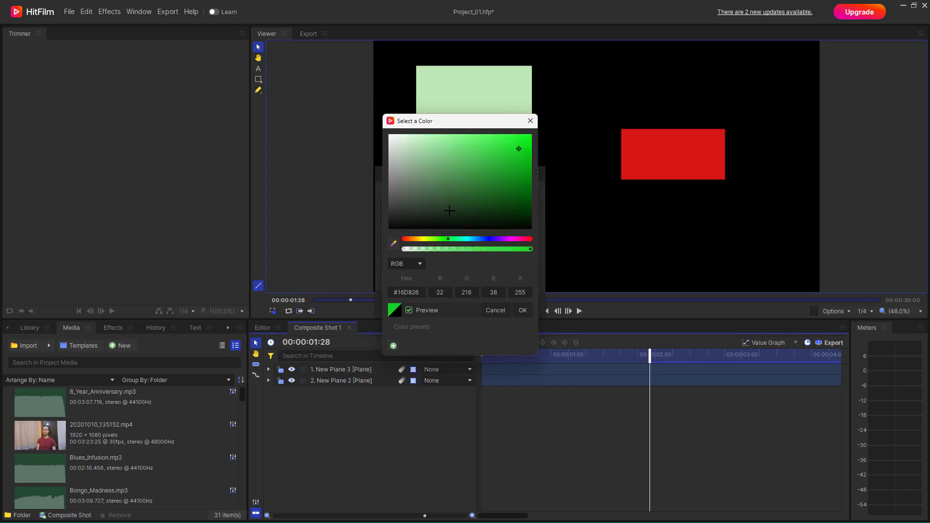
mouse_move(446, 207)
left_mouse_down()
mouse_move(505, 184)
mouse_move(515, 199)
left_mouse_up()
left_click(423, 238)
left_click_drag(423, 238, 419, 237)
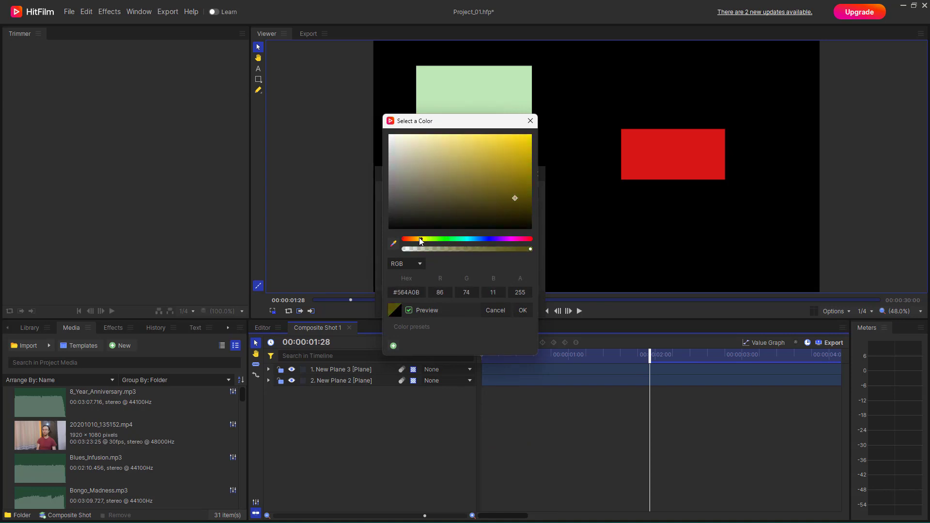
left_click_drag(515, 199, 532, 135)
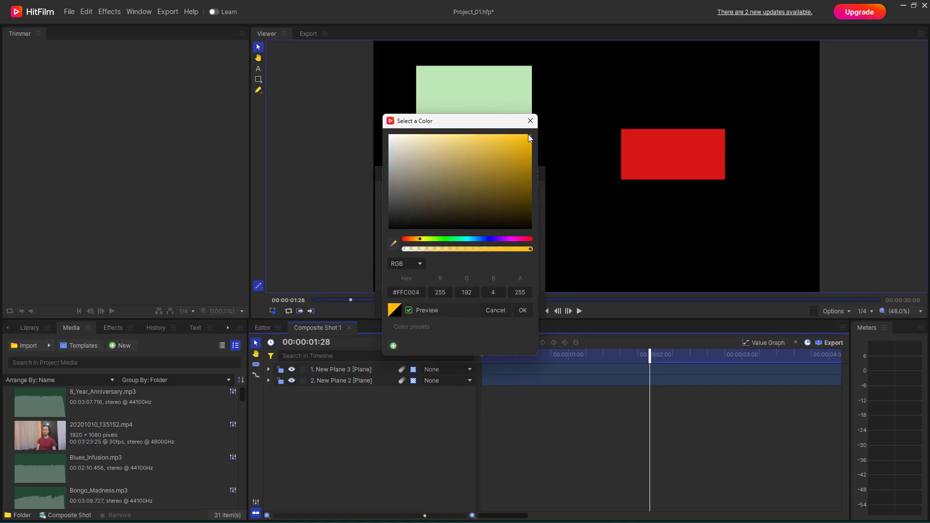
left_click(522, 311)
left_click(524, 303)
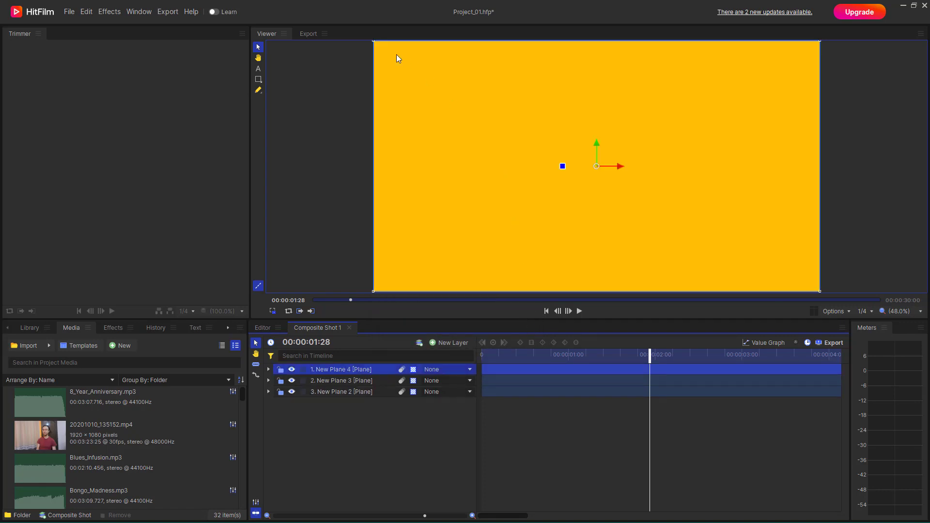
Shrink the amber plane to roughly a third of the frame width and place it below the light-green plane
left_click_drag(374, 41, 420, 76)
left_click_drag(373, 41, 527, 129)
left_click_drag(559, 170, 499, 233)
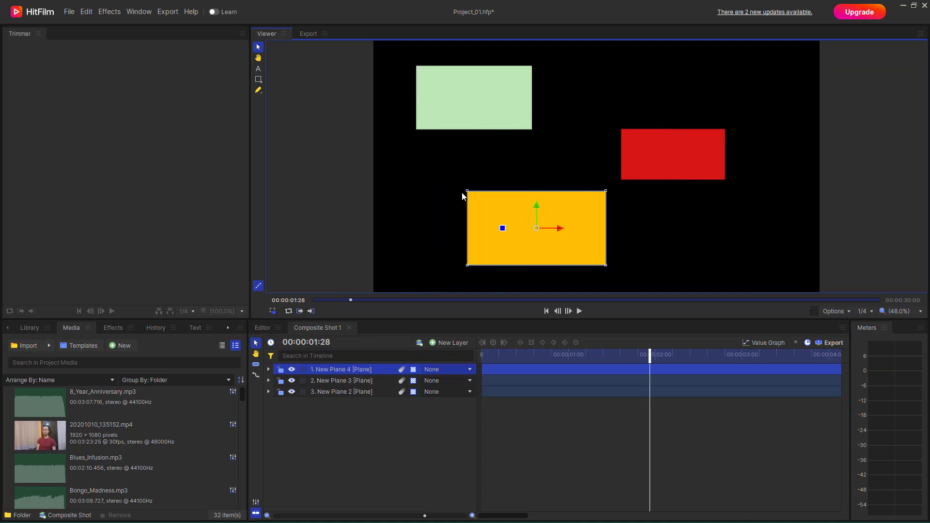
Space out the planes by moving the light-green one right, the amber one up and left, and the red one down
left_click_drag(472, 101, 512, 115)
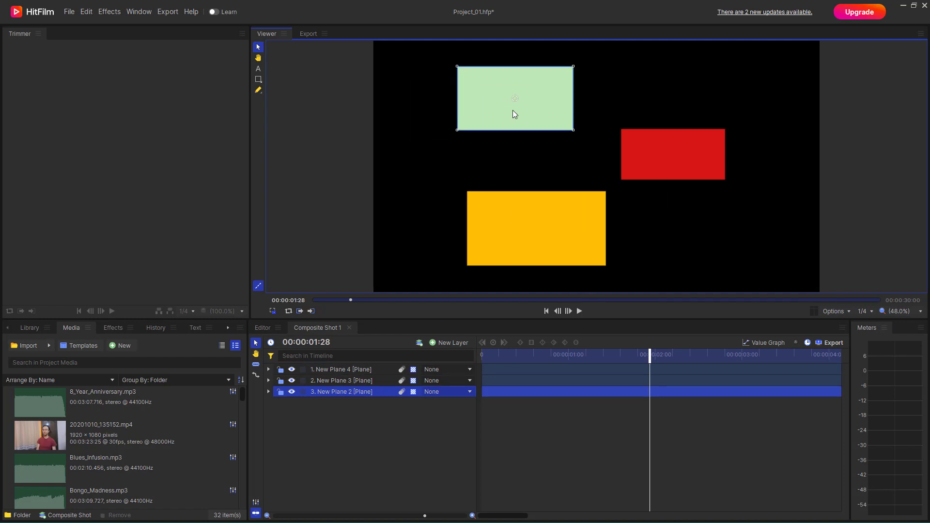
left_click_drag(561, 250, 509, 210)
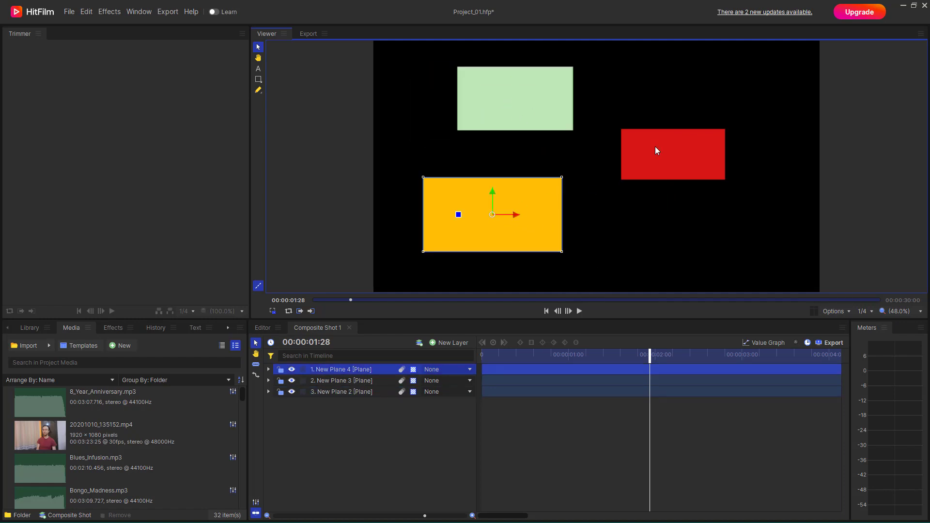
left_click_drag(655, 146, 655, 205)
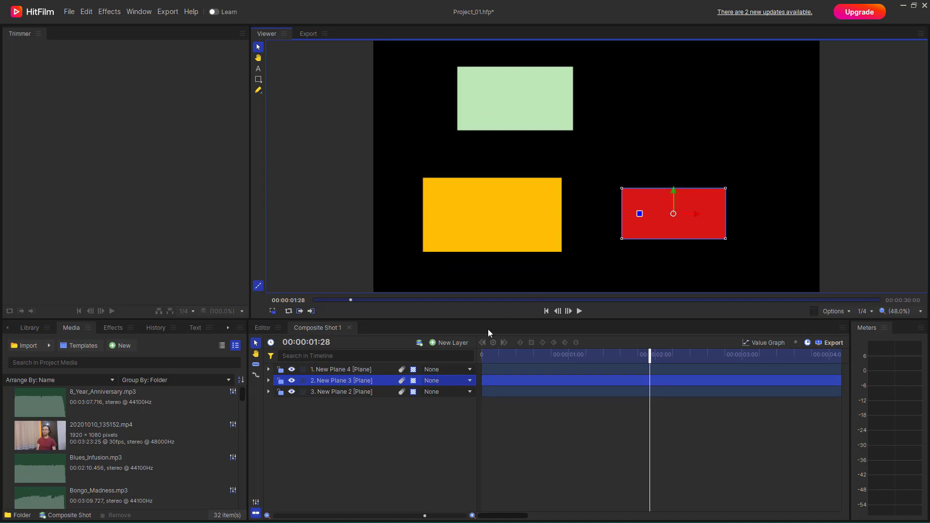
Reorder New Plane 2 to the top of the layer stack and move its light-green plane toward the frame's upper centre
left_click(350, 370)
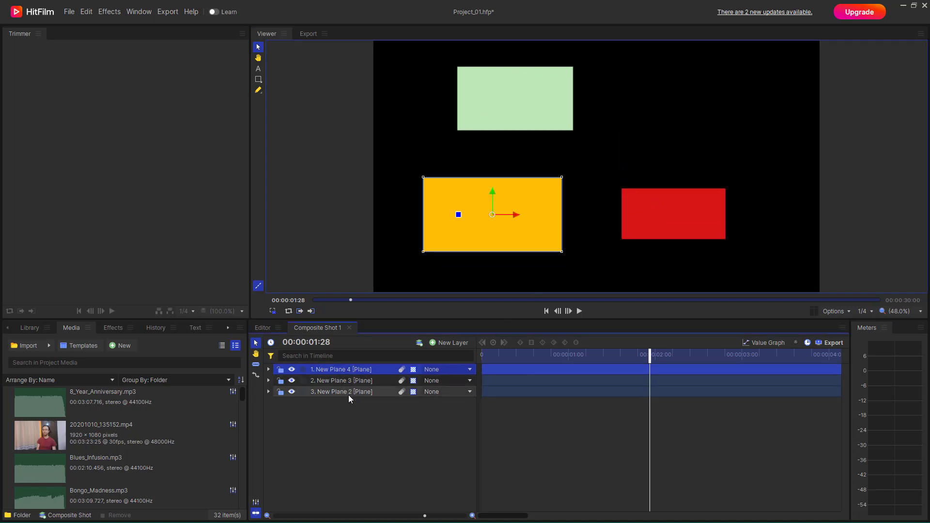
left_click(348, 393)
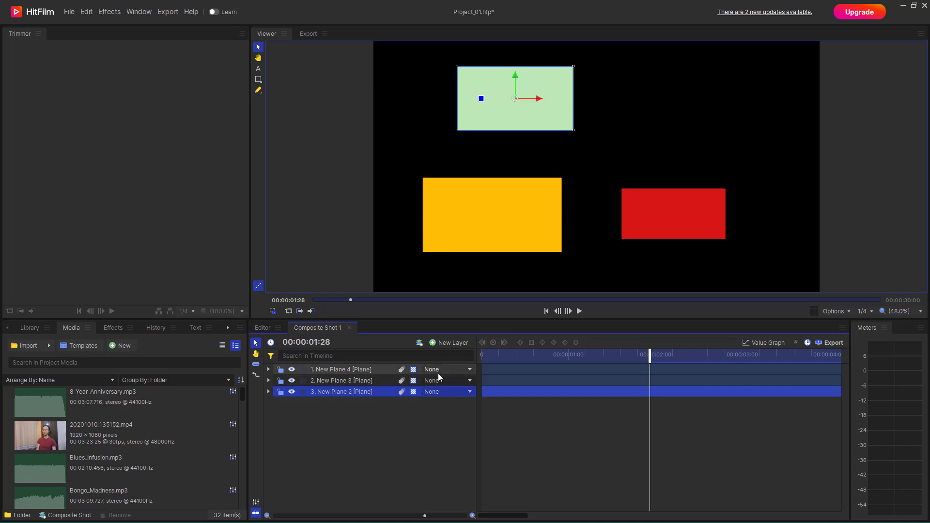
left_click_drag(353, 395, 354, 365)
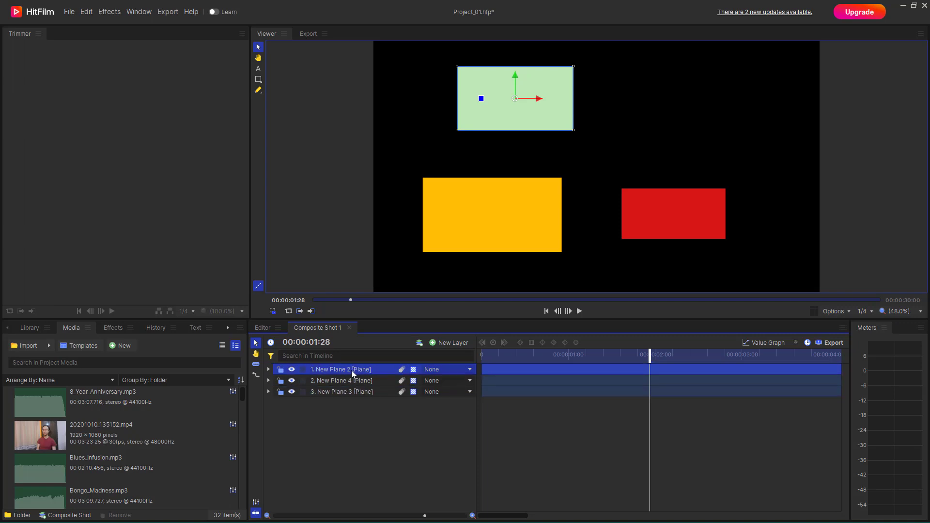
left_click_drag(522, 119, 580, 109)
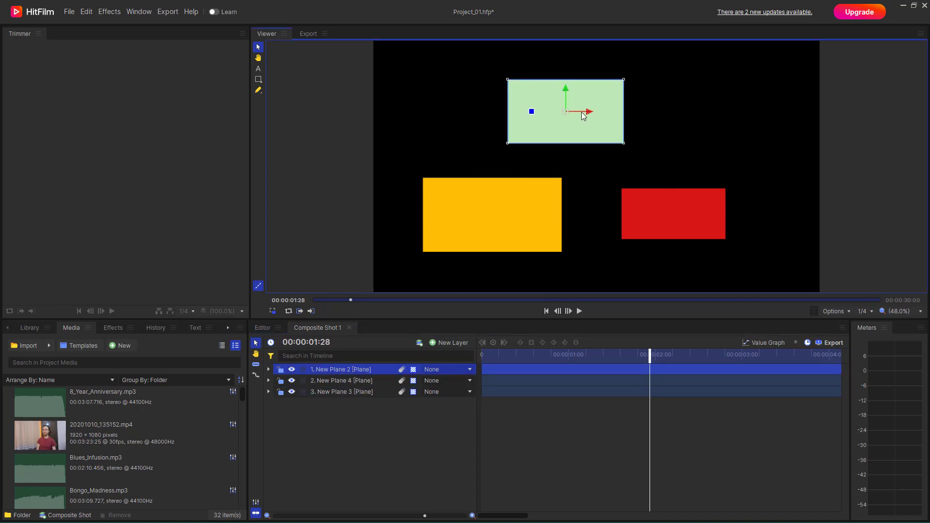
Set New Plane 2 as the parent of New Plane 4
left_click(365, 381)
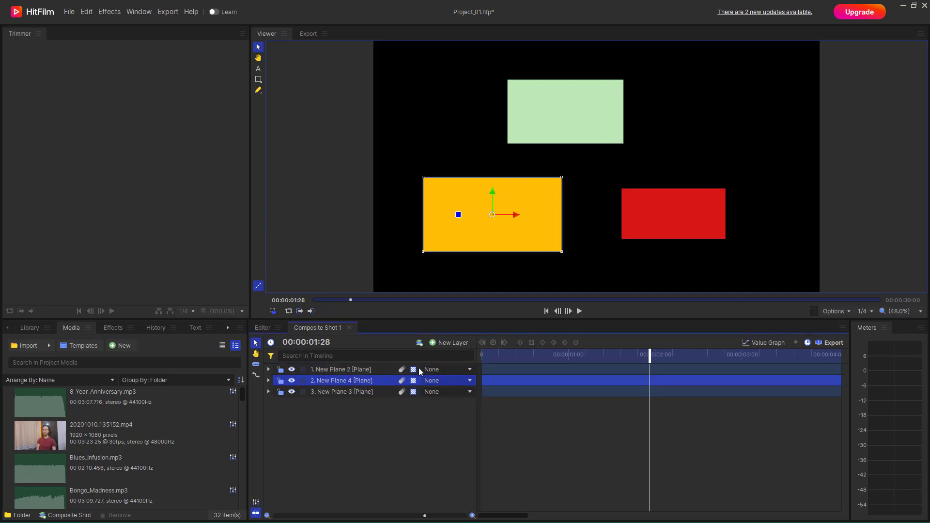
left_click(457, 383)
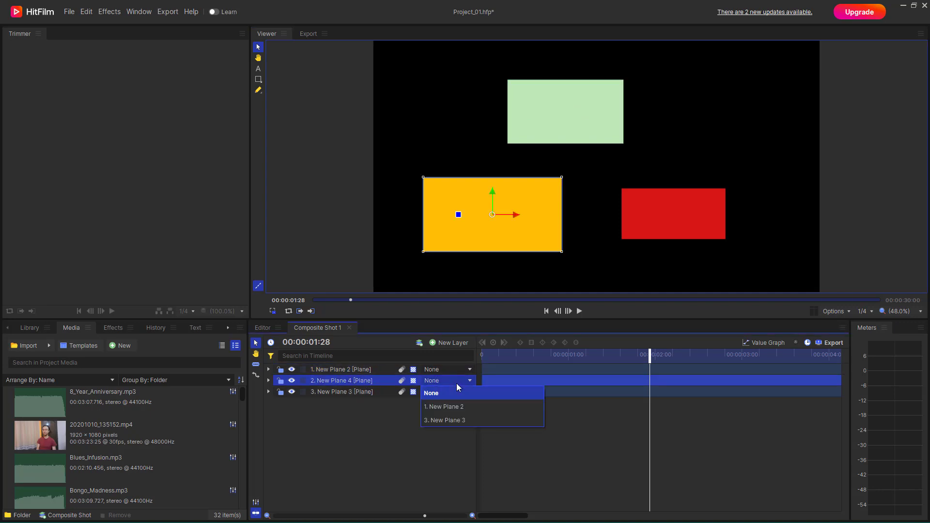
left_click(453, 412)
left_click(451, 413)
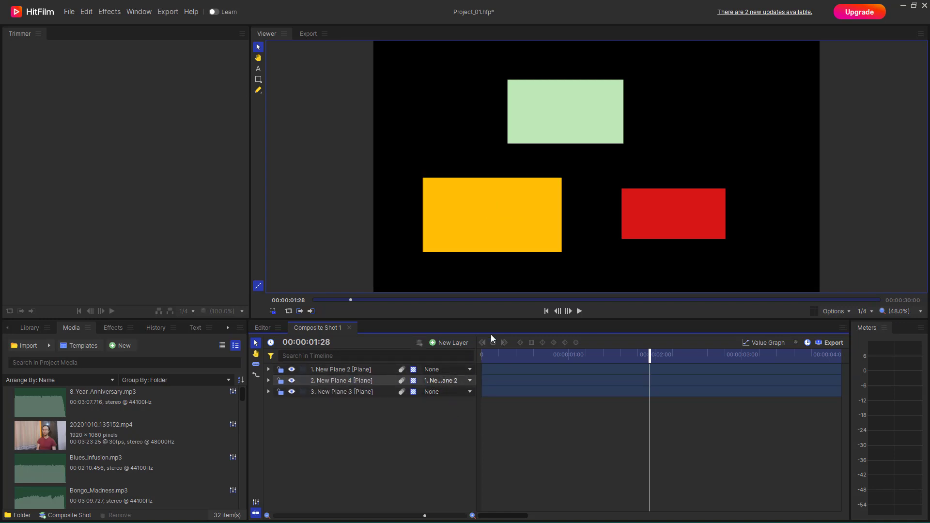
Test the parenting by moving the light-green parent plane up and to the right in the frame
left_click(533, 110)
mouse_move(553, 117)
left_mouse_down()
mouse_move(588, 104)
mouse_move(560, 129)
mouse_move(590, 106)
mouse_move(566, 134)
mouse_move(593, 106)
mouse_move(562, 144)
mouse_move(565, 88)
mouse_move(571, 116)
mouse_move(557, 117)
left_mouse_up()
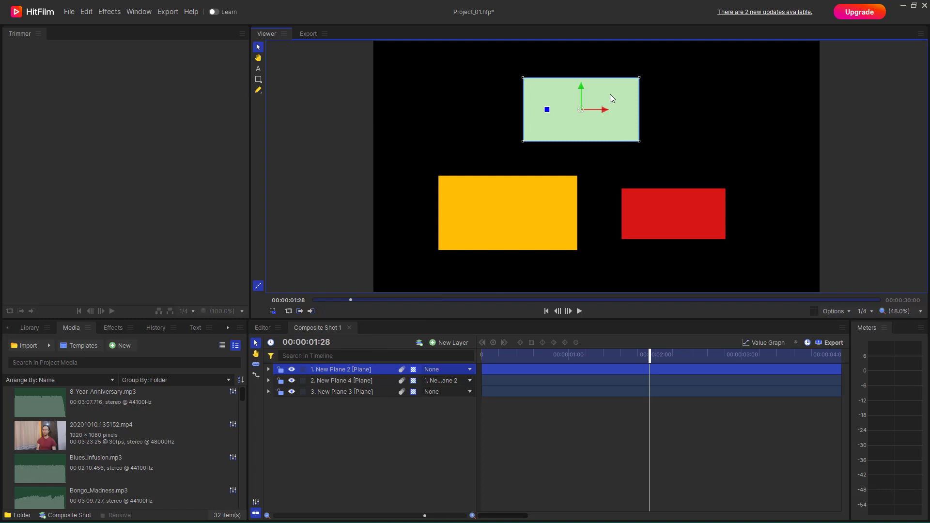
left_click_drag(610, 99, 610, 78)
left_click_drag(513, 211, 484, 210)
left_click_drag(553, 111, 573, 109)
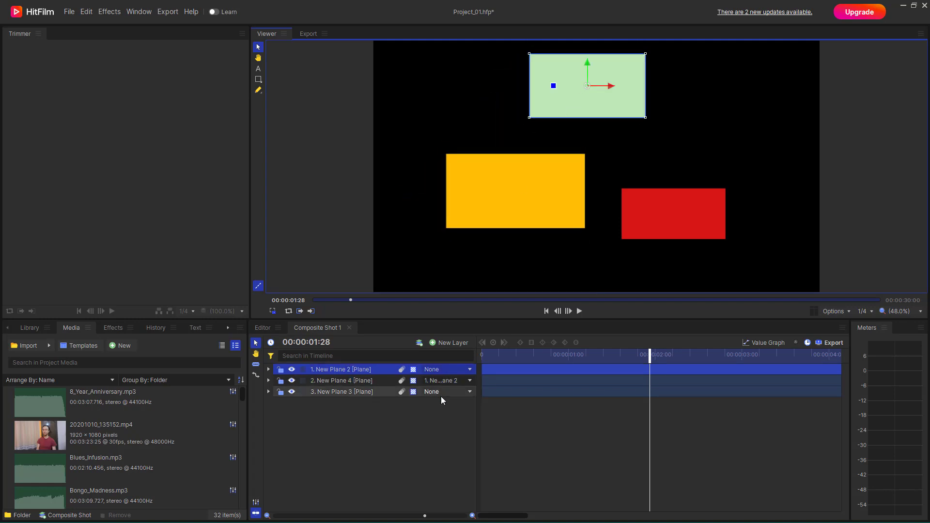
Set New Plane 2 as the parent of New Plane 3 and shift the light-green plane slightly down and left
left_click(455, 391)
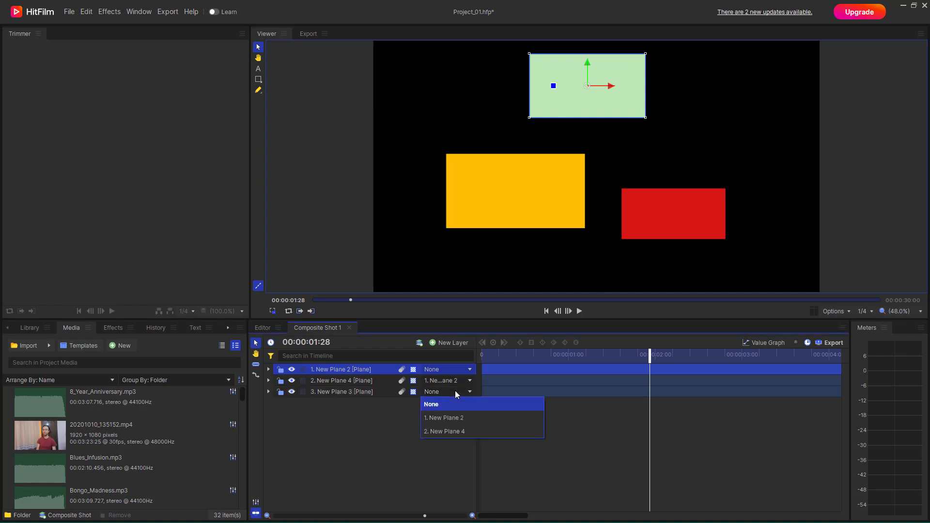
left_click(450, 419)
mouse_move(618, 97)
left_mouse_down()
mouse_move(588, 149)
mouse_move(625, 115)
mouse_move(604, 105)
left_mouse_up()
Move the red child plane up and the amber child plane slightly left, independently of their parent
left_click_drag(630, 216, 631, 183)
mouse_move(546, 209)
left_mouse_down()
mouse_move(554, 201)
mouse_move(558, 207)
mouse_move(537, 209)
left_mouse_up()
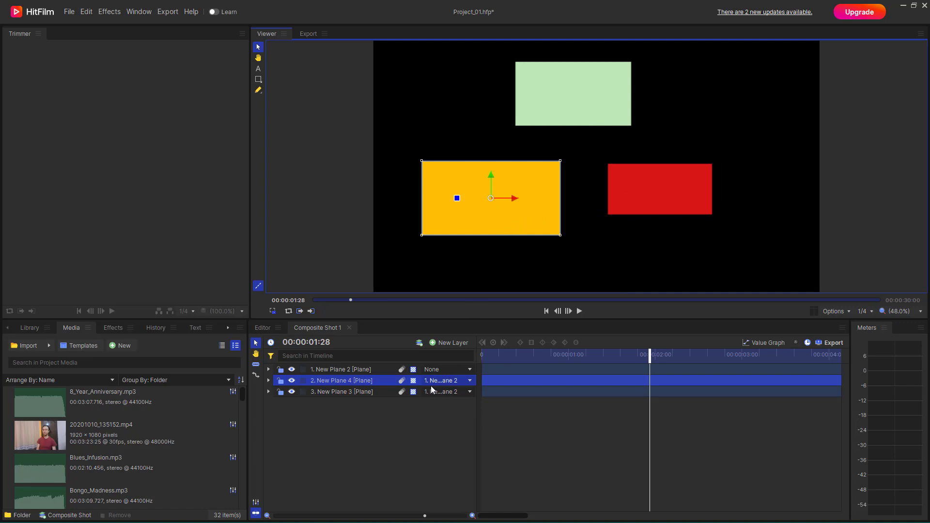
Change the parent of New Plane 3 to New Plane 4 and test the chain by moving the light-green plane slightly down
left_click(454, 391)
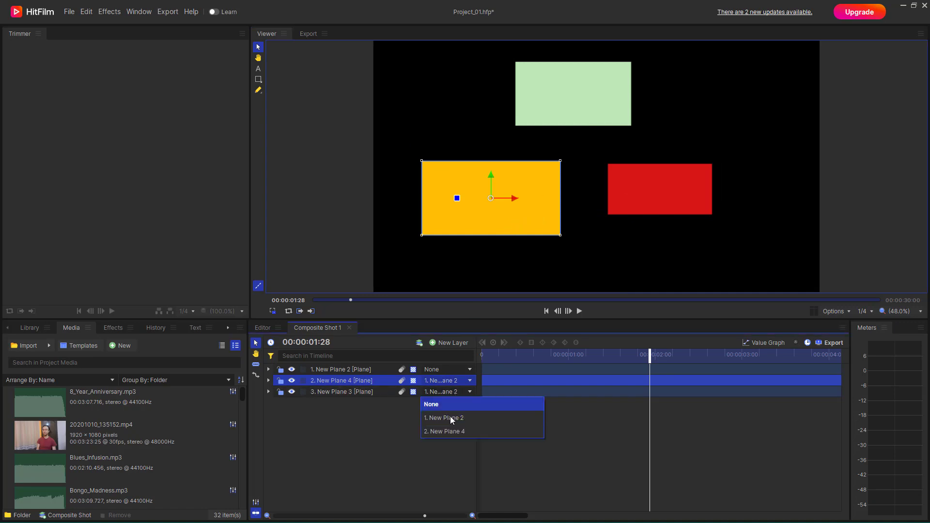
left_click(445, 432)
mouse_move(593, 103)
left_mouse_down()
mouse_move(624, 103)
mouse_move(588, 113)
left_mouse_up()
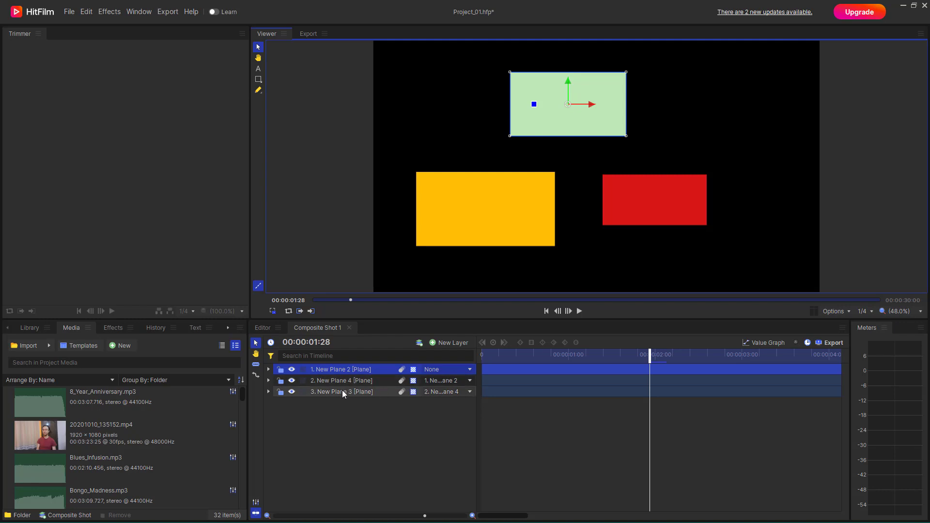
Select the amber, light-green and red planes in turn to review which layer is the parent of which
left_click(359, 383)
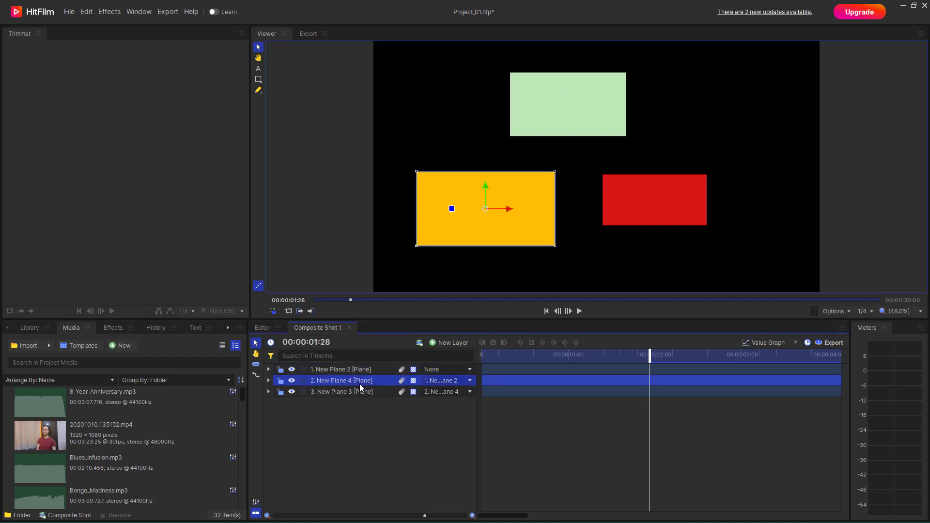
left_click(553, 92)
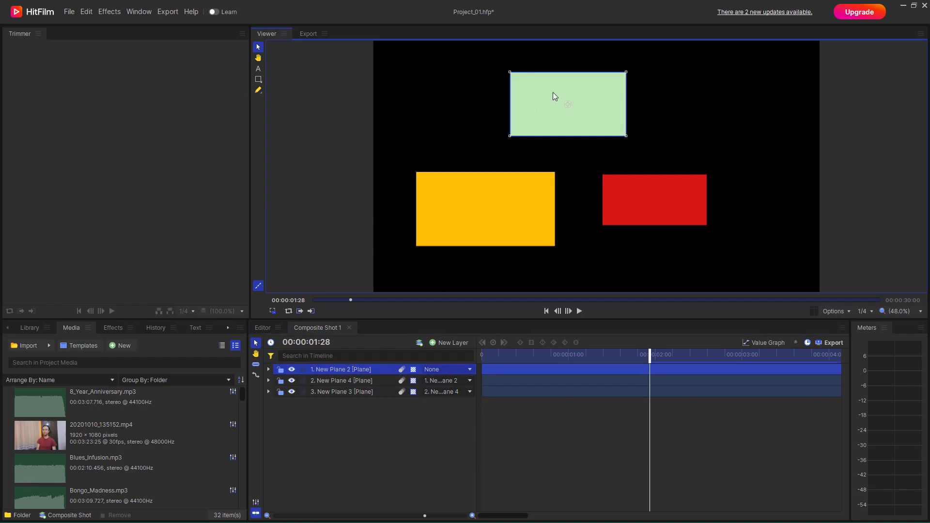
left_click(351, 393)
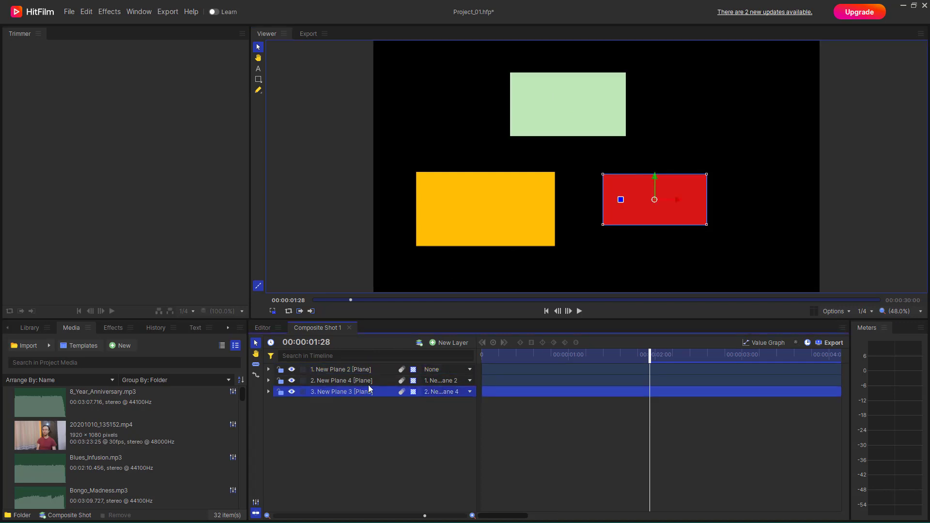
left_click(515, 210)
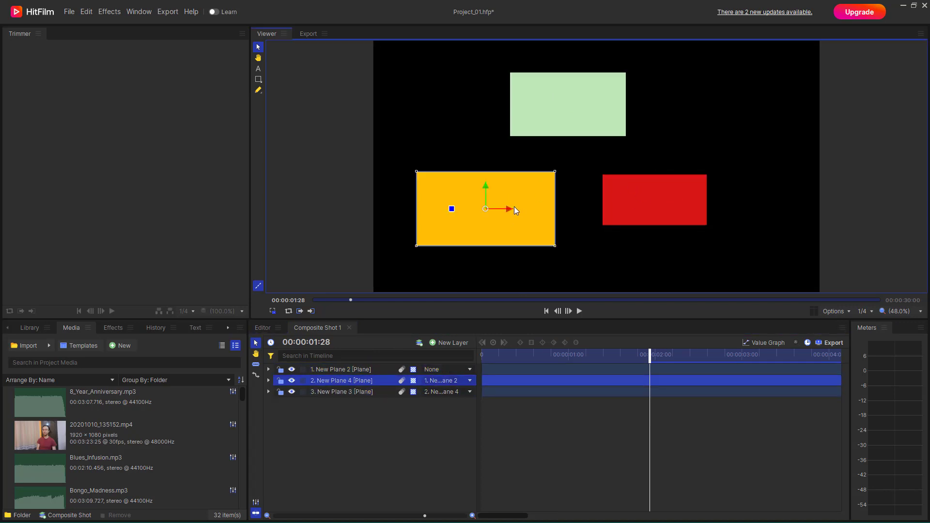
left_click(568, 125)
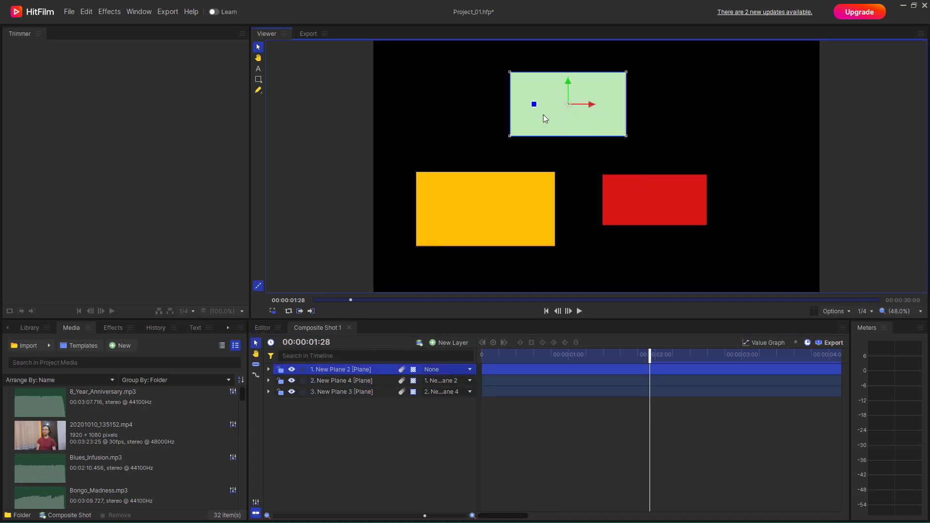
Move the light-green parent plane slightly up and right, then select the amber, light-green and red planes in turn
mouse_move(544, 116)
left_mouse_down()
mouse_move(579, 97)
mouse_move(552, 124)
mouse_move(604, 87)
mouse_move(572, 138)
mouse_move(564, 88)
mouse_move(532, 83)
mouse_move(524, 114)
mouse_move(543, 104)
left_mouse_up()
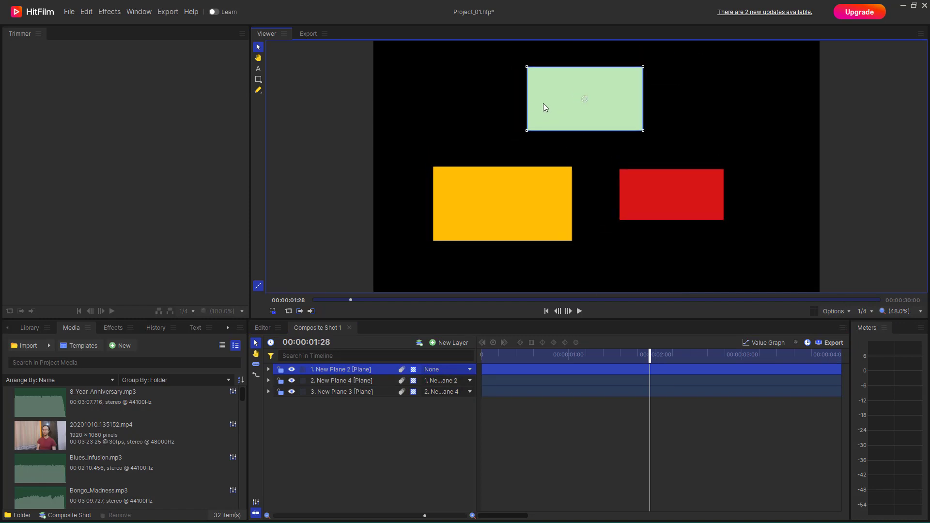
left_click(490, 194)
left_click(571, 91)
left_click(653, 190)
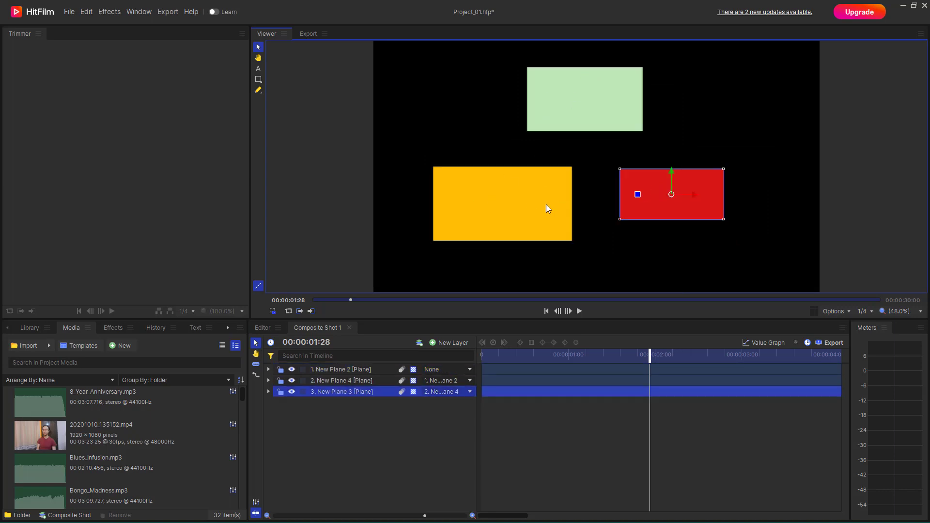
Move the amber plane slightly down and right, then shift the red child plane slightly up and left on its own
left_click(545, 206)
left_click(600, 247)
mouse_move(515, 214)
left_mouse_down()
mouse_move(524, 202)
mouse_move(507, 223)
mouse_move(553, 209)
mouse_move(524, 192)
mouse_move(516, 217)
left_mouse_up()
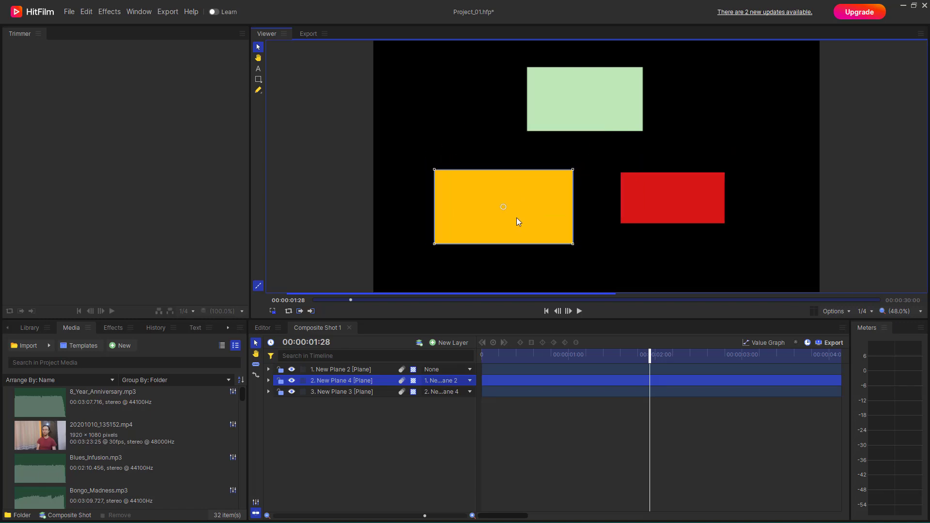
left_click(678, 189)
mouse_move(677, 189)
left_mouse_down()
mouse_move(685, 218)
mouse_move(666, 195)
left_mouse_up()
Animate New Plane 3's rotation with a keyframe of 0° at 00:00:01:28 and one of 55° at the start, and preview it
left_click(268, 392)
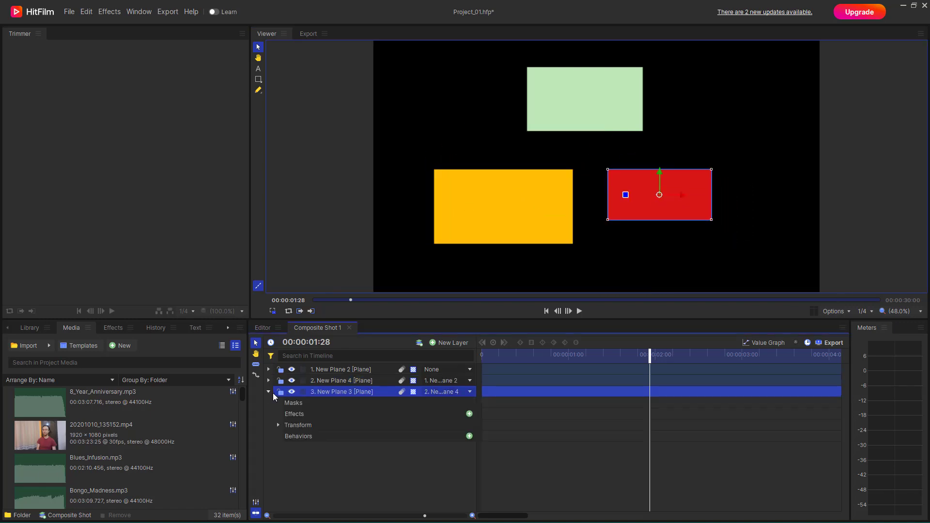
left_click(278, 426)
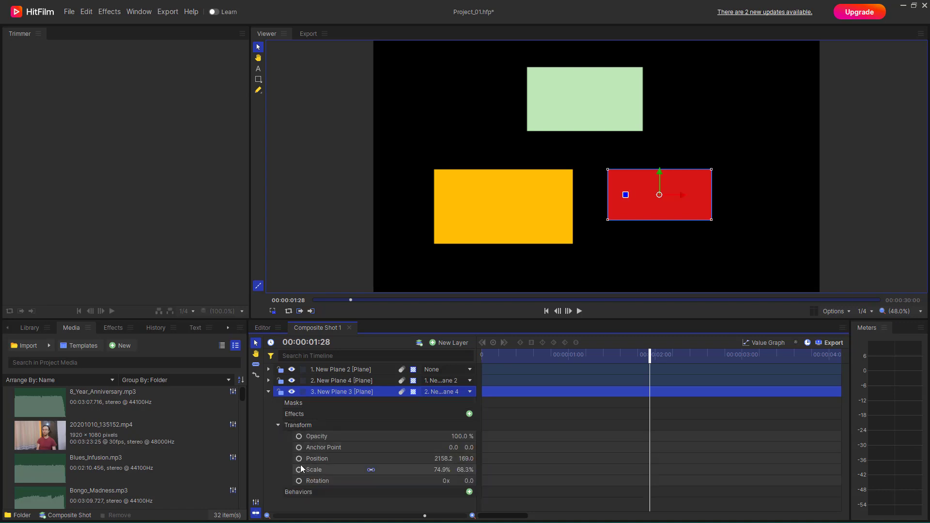
left_click(300, 482)
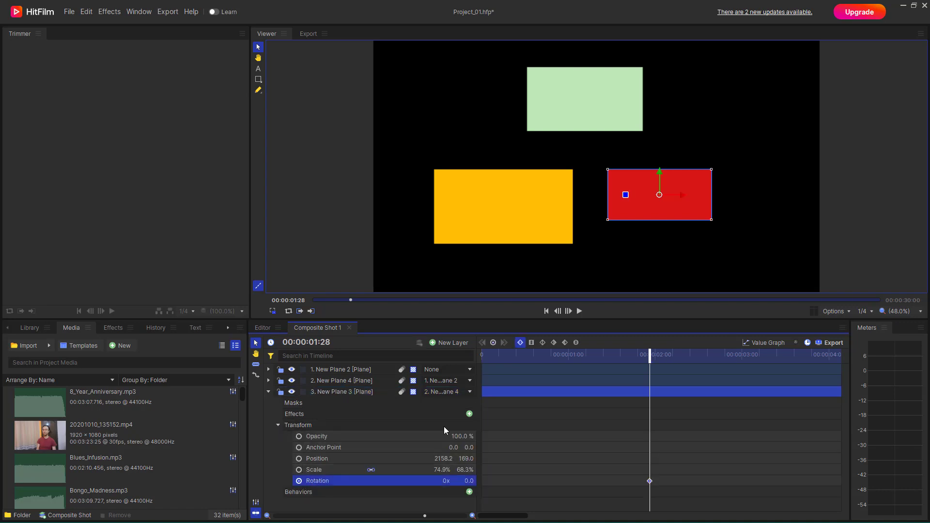
left_click_drag(650, 355, 442, 376)
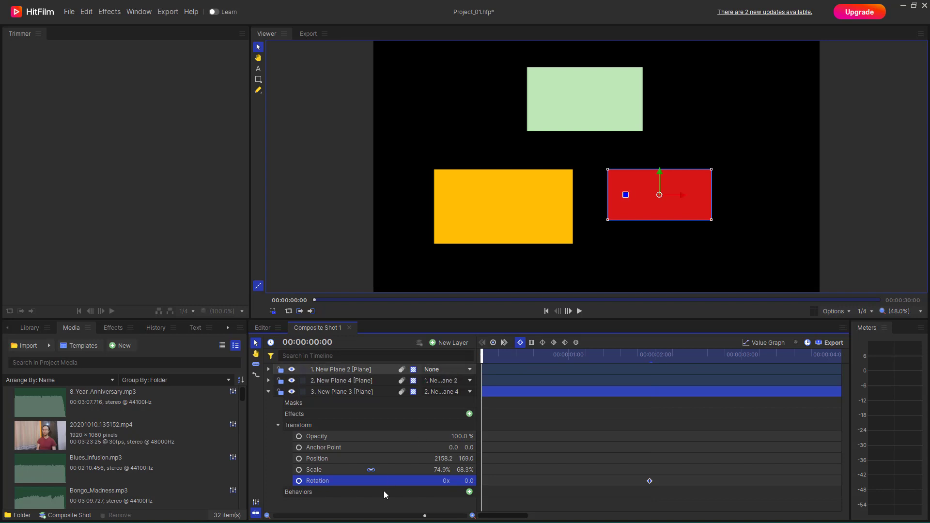
left_click_drag(469, 481, 498, 479)
left_click_drag(502, 356, 482, 354)
Enable position and rotation keyframes for New Plane 4 at 00:00:00:00
left_click(487, 226)
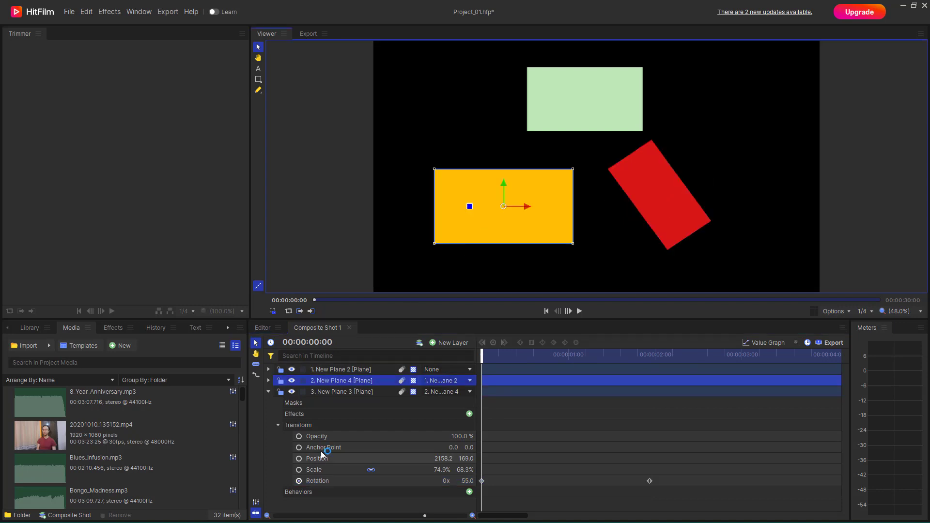
left_click(269, 381)
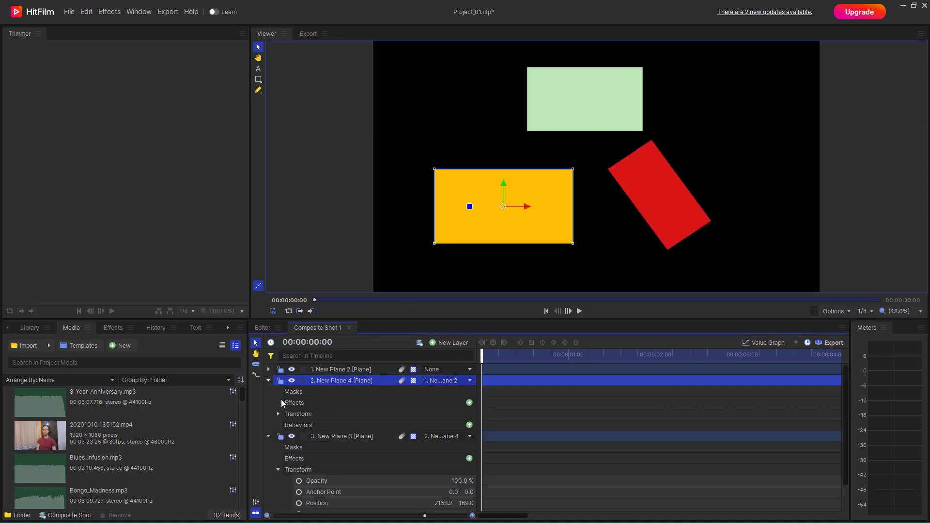
left_click(279, 414)
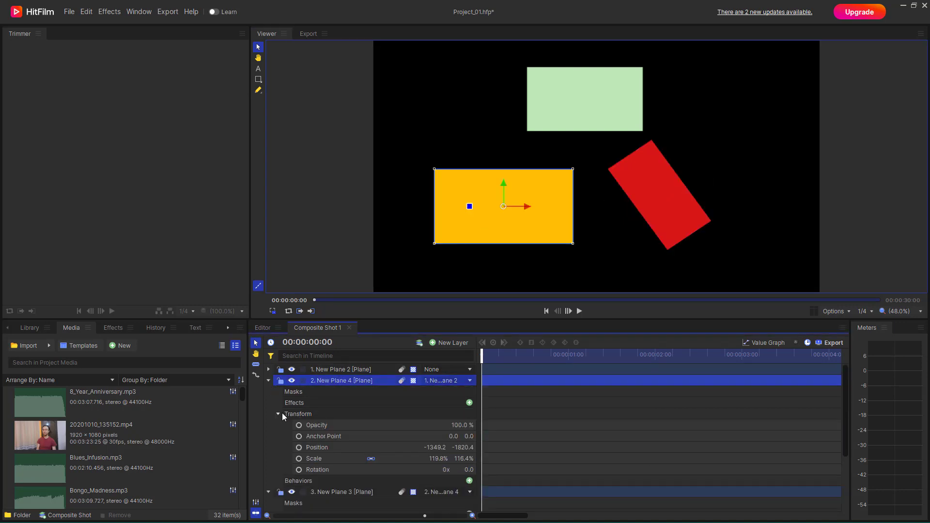
left_click(299, 448)
left_click(298, 470)
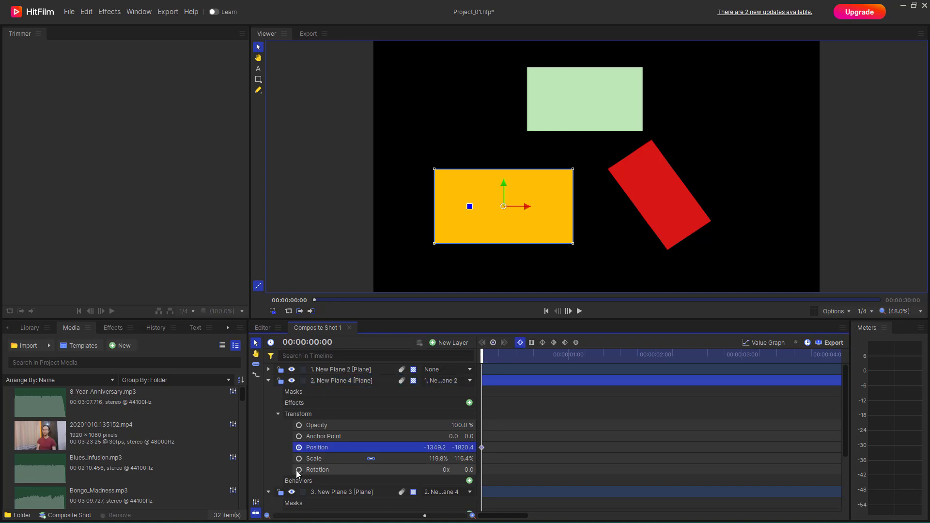
At 00:00:02:00, move New Plane 4 to position -1092.2, -1640.0, rotate it 11°, and scrub back to the start
left_click(665, 361)
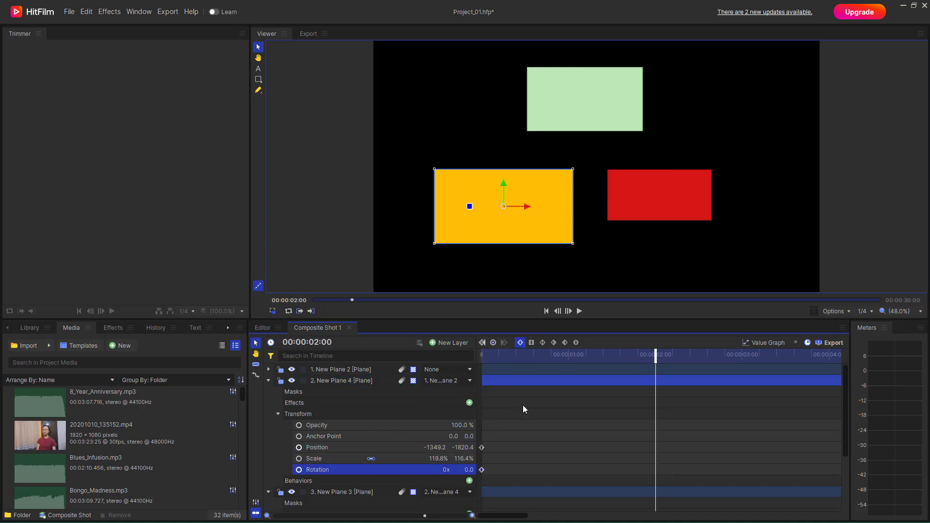
left_click_drag(573, 205, 577, 187)
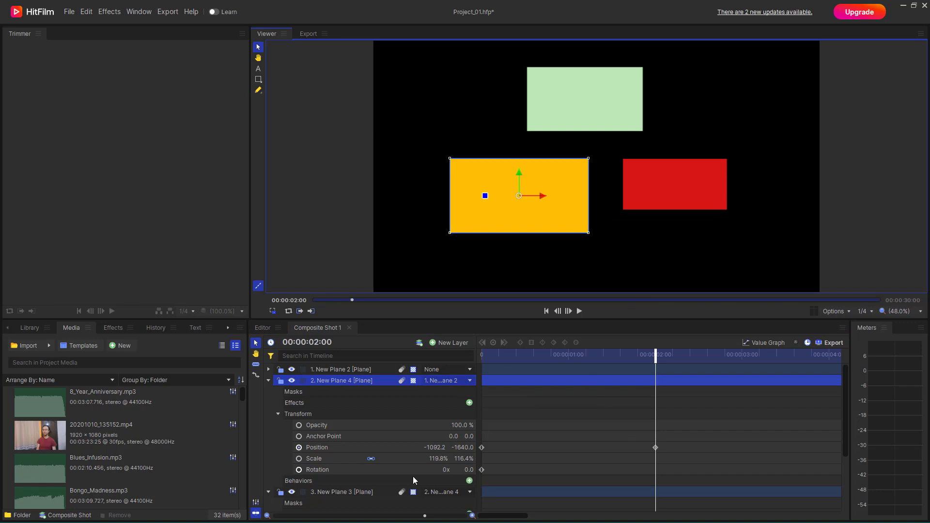
left_click_drag(471, 471, 477, 470)
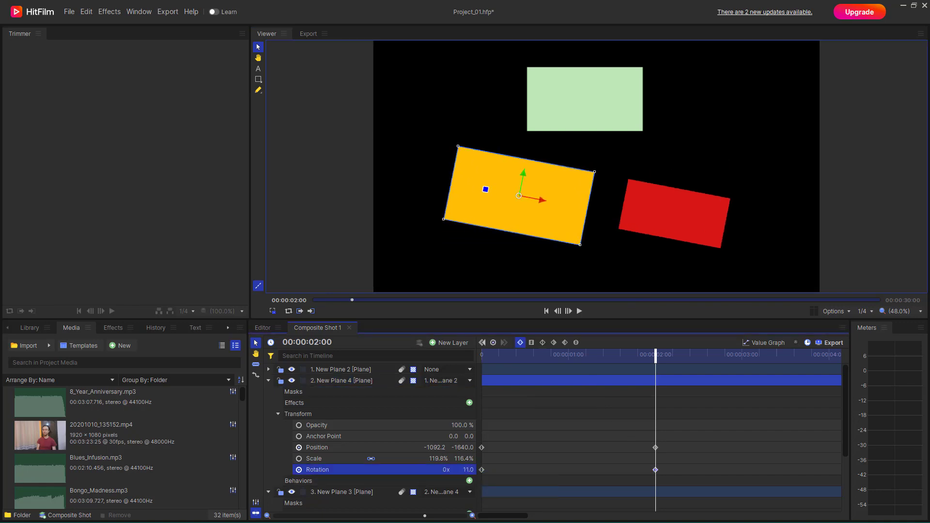
left_click_drag(656, 355, 482, 370)
Enable position and scale keyframes for New Plane 2 at 00:00:00:00
left_click(559, 112)
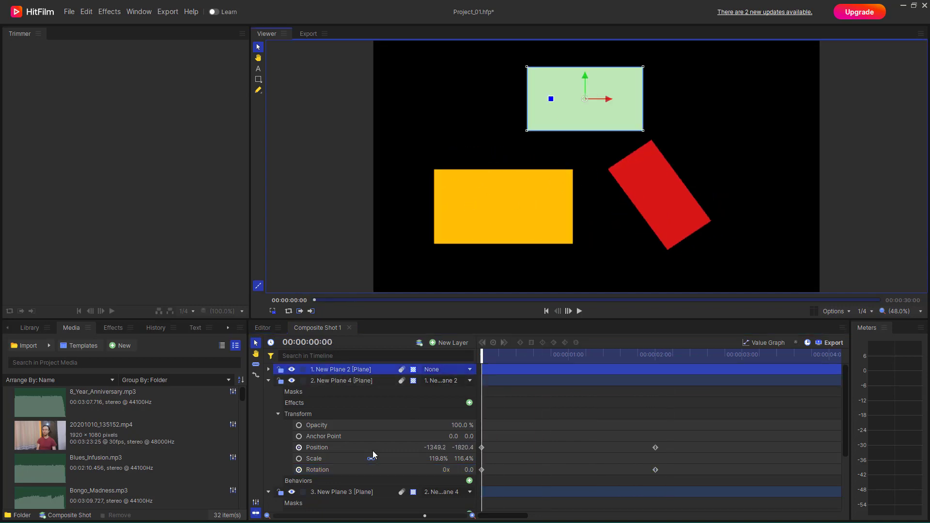
left_click(269, 370)
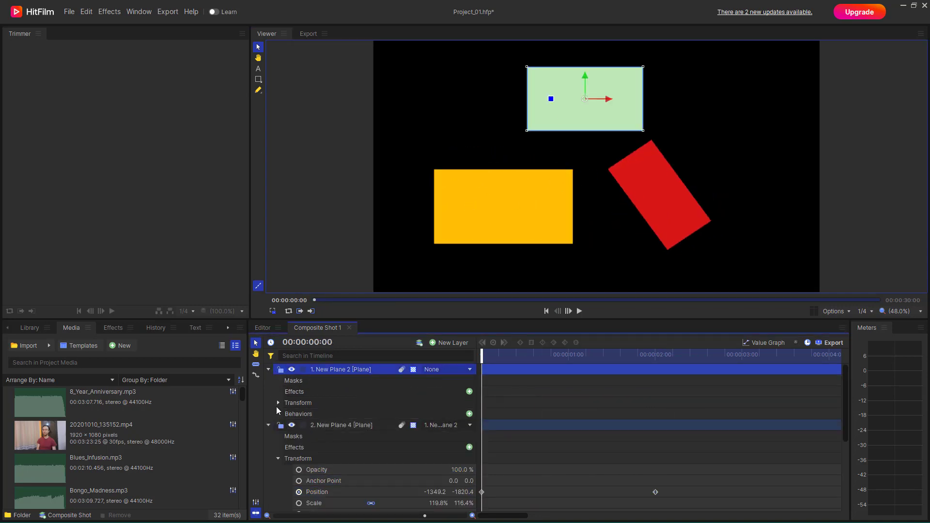
left_click(276, 403)
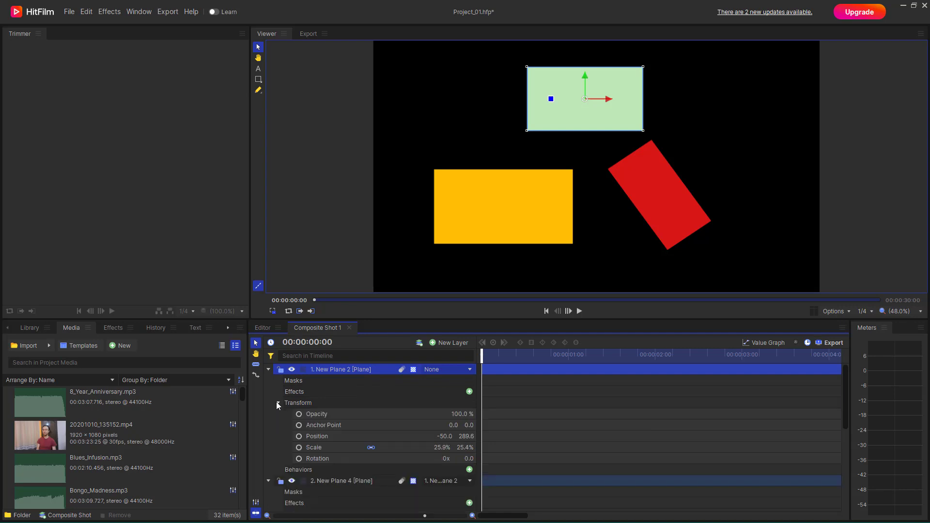
left_click(300, 437)
left_click(299, 447)
At 00:00:01:26, set New Plane 2's scale to 29.0%, 28.4% and its vertical position to 315.6, and scrub through the animation
left_click(644, 354)
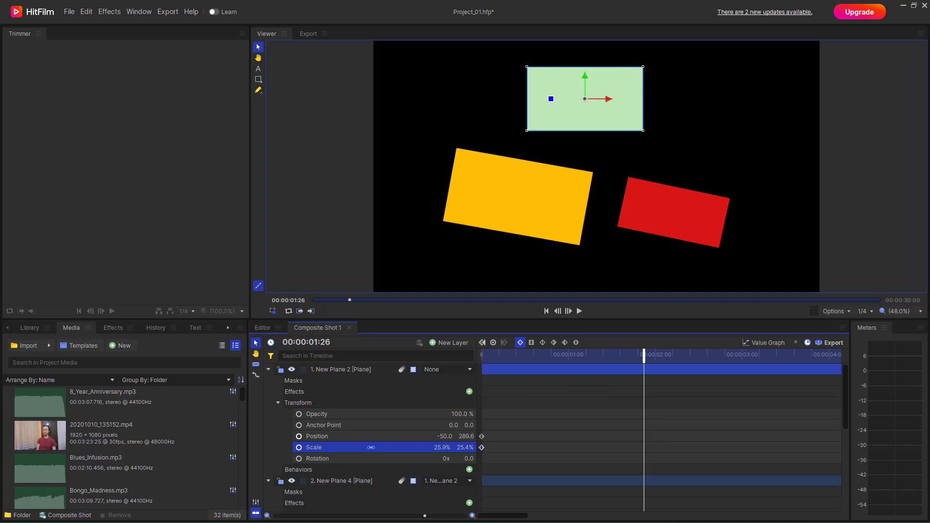
mouse_move(465, 447)
left_mouse_down()
mouse_move(489, 447)
mouse_move(473, 448)
mouse_move(471, 438)
left_mouse_up()
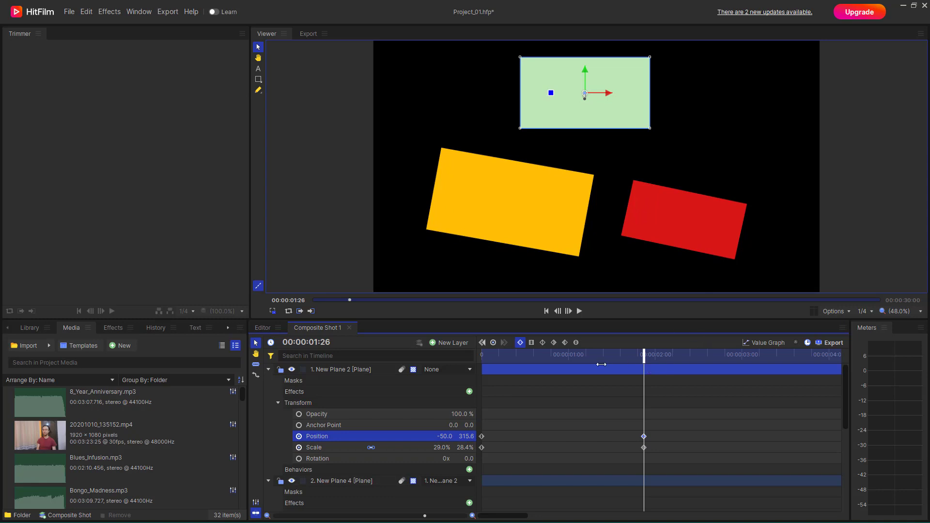
left_click_drag(601, 364, 425, 369)
left_click_drag(561, 378, 455, 405)
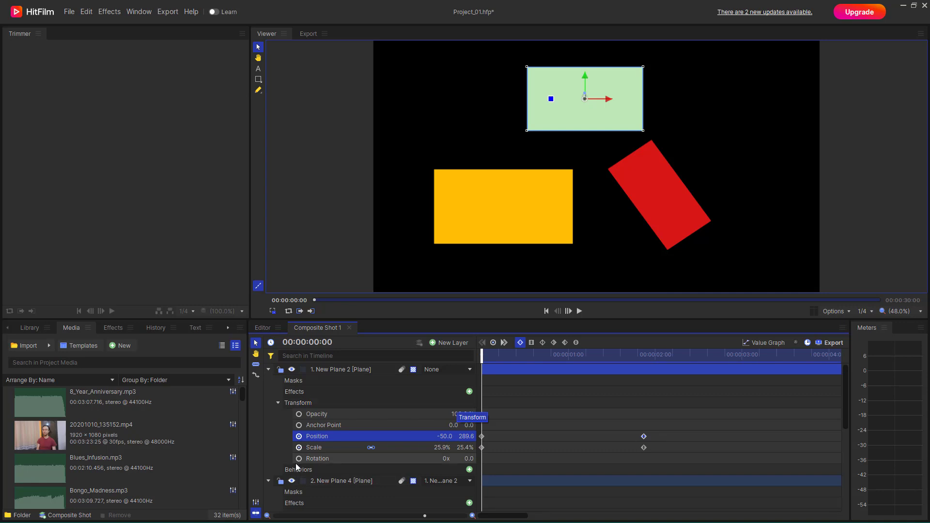
Collapse the properties of all three plane layers in the timeline
left_click(269, 370)
left_click(267, 380)
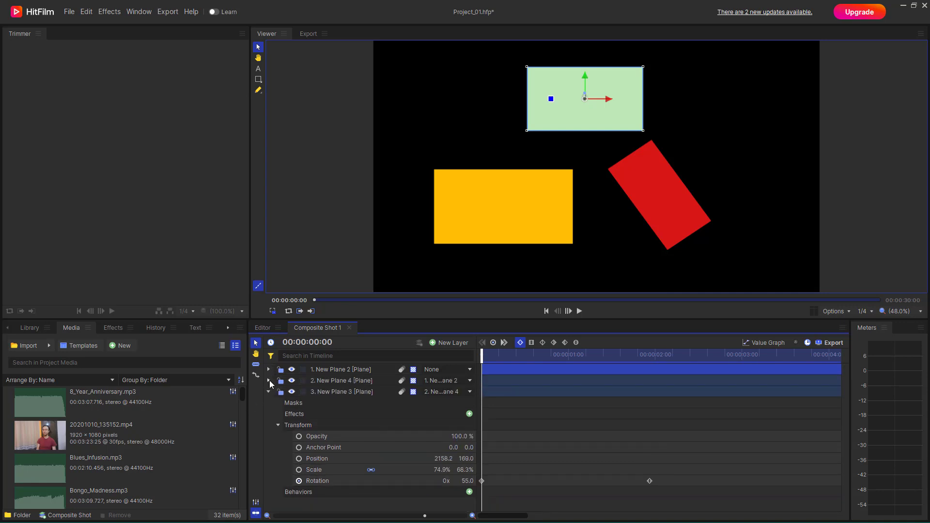
left_click(268, 391)
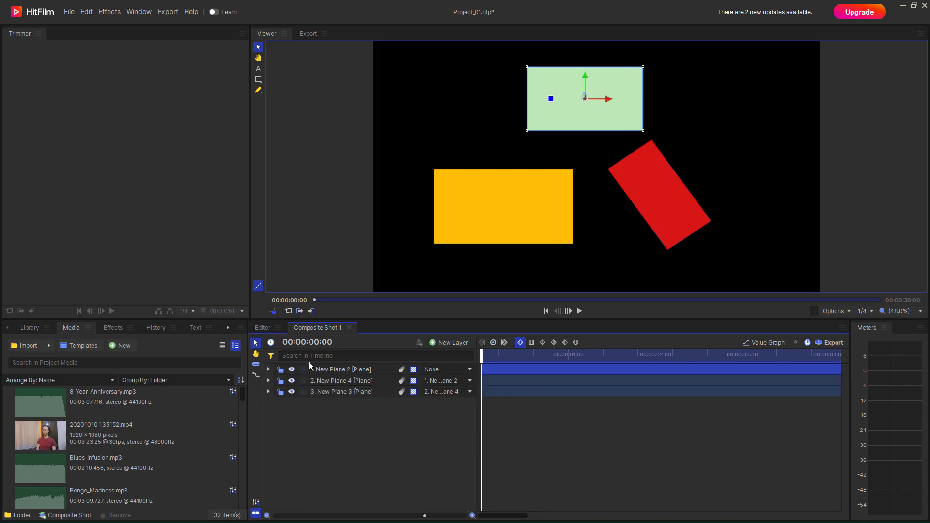
Set the parent of New Plane 4 and New Plane 3 to None and scrub through the animation without parenting
left_click(455, 381)
left_click(454, 391)
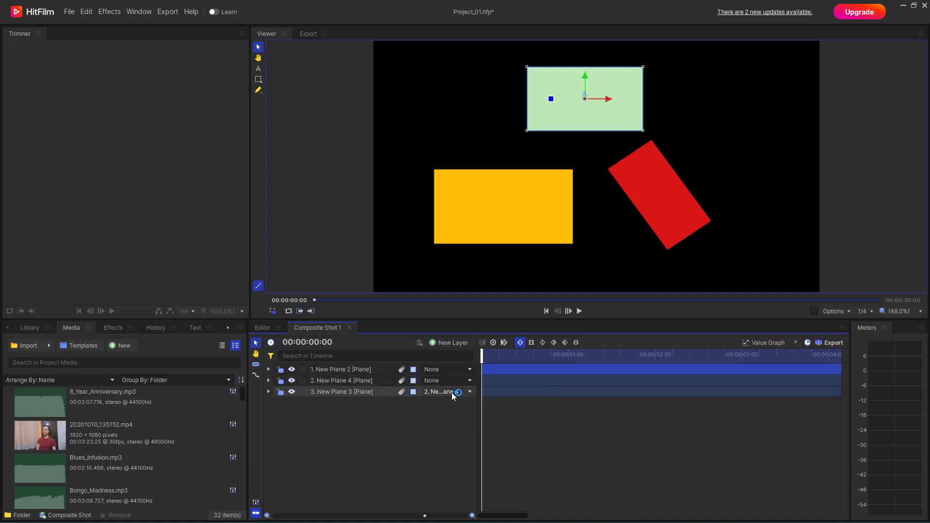
left_click(452, 392)
left_click(431, 404)
left_click_drag(492, 355, 513, 356)
left_click_drag(624, 357, 482, 386)
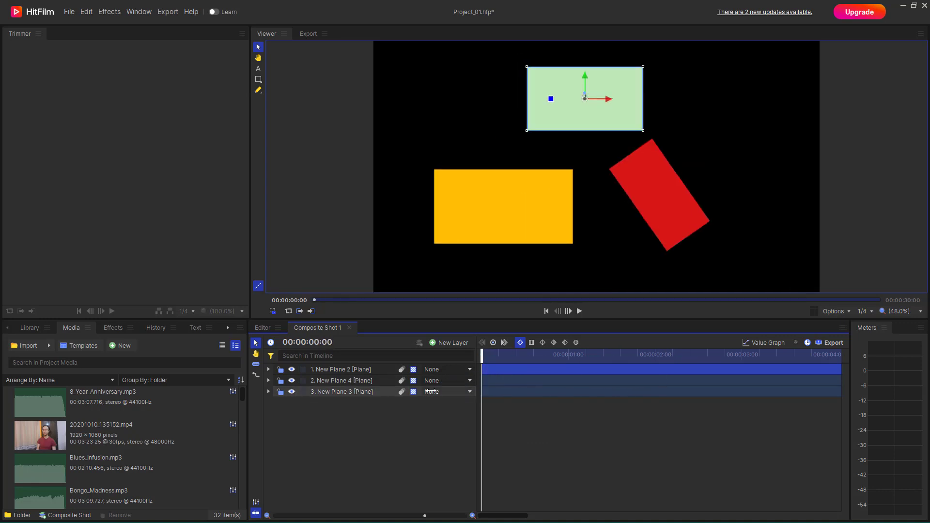